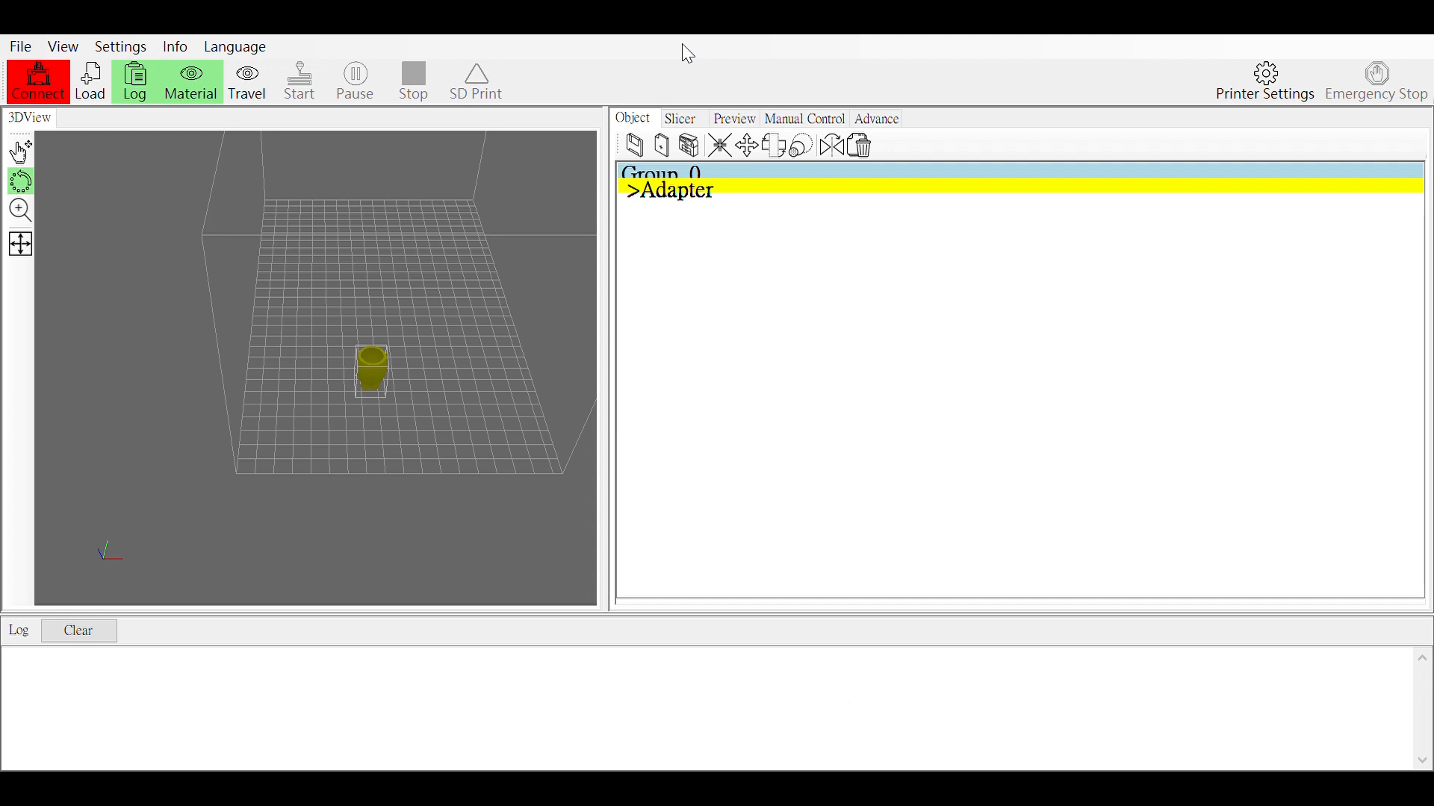
# Step: Reposition the Adapter model on the build plate and open its scaling options
pyautogui.click(90, 88)
pyautogui.moveTo(379, 336); pyautogui.dragTo(330, 381)
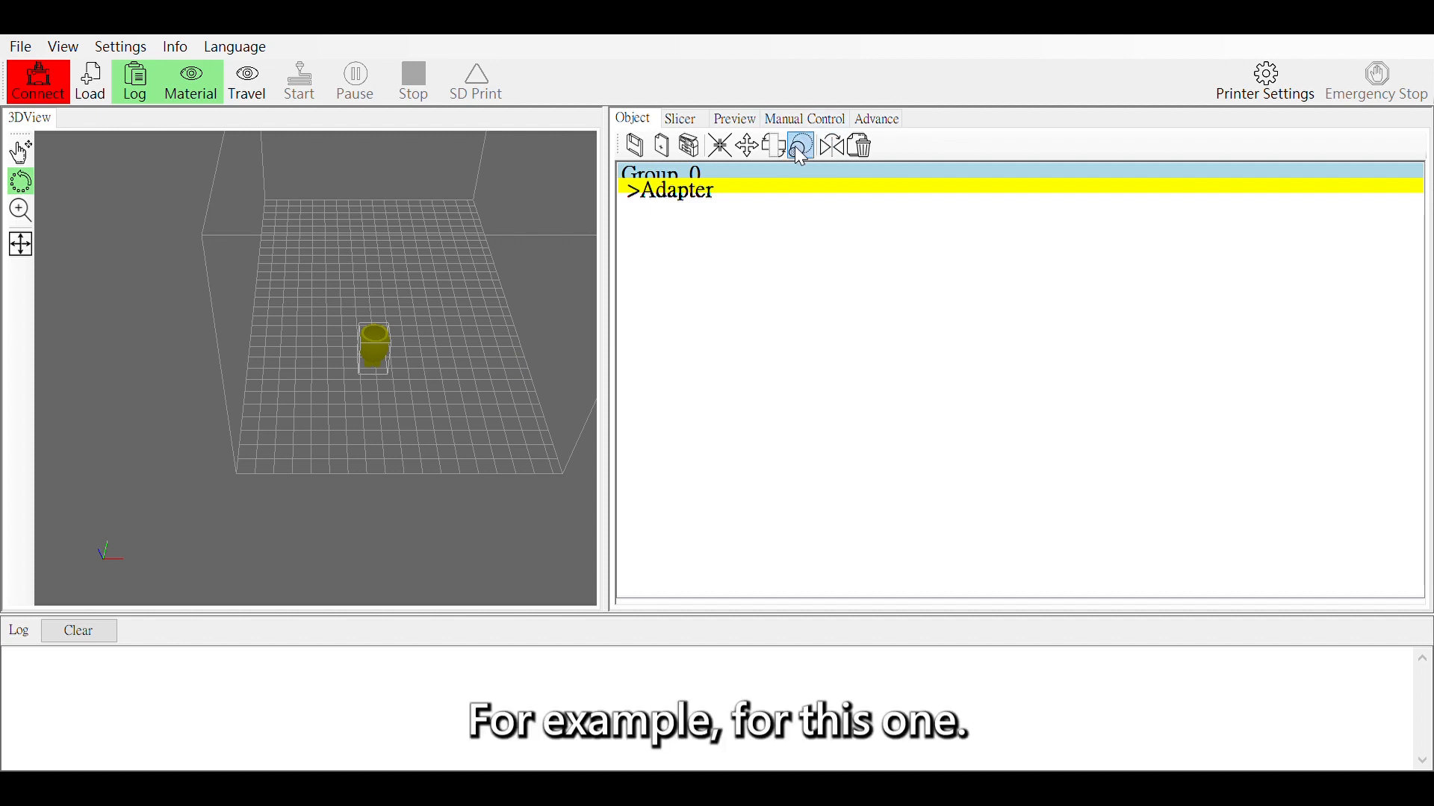
pyautogui.click(773, 146)
pyautogui.click(740, 197)
pyautogui.click(743, 197)
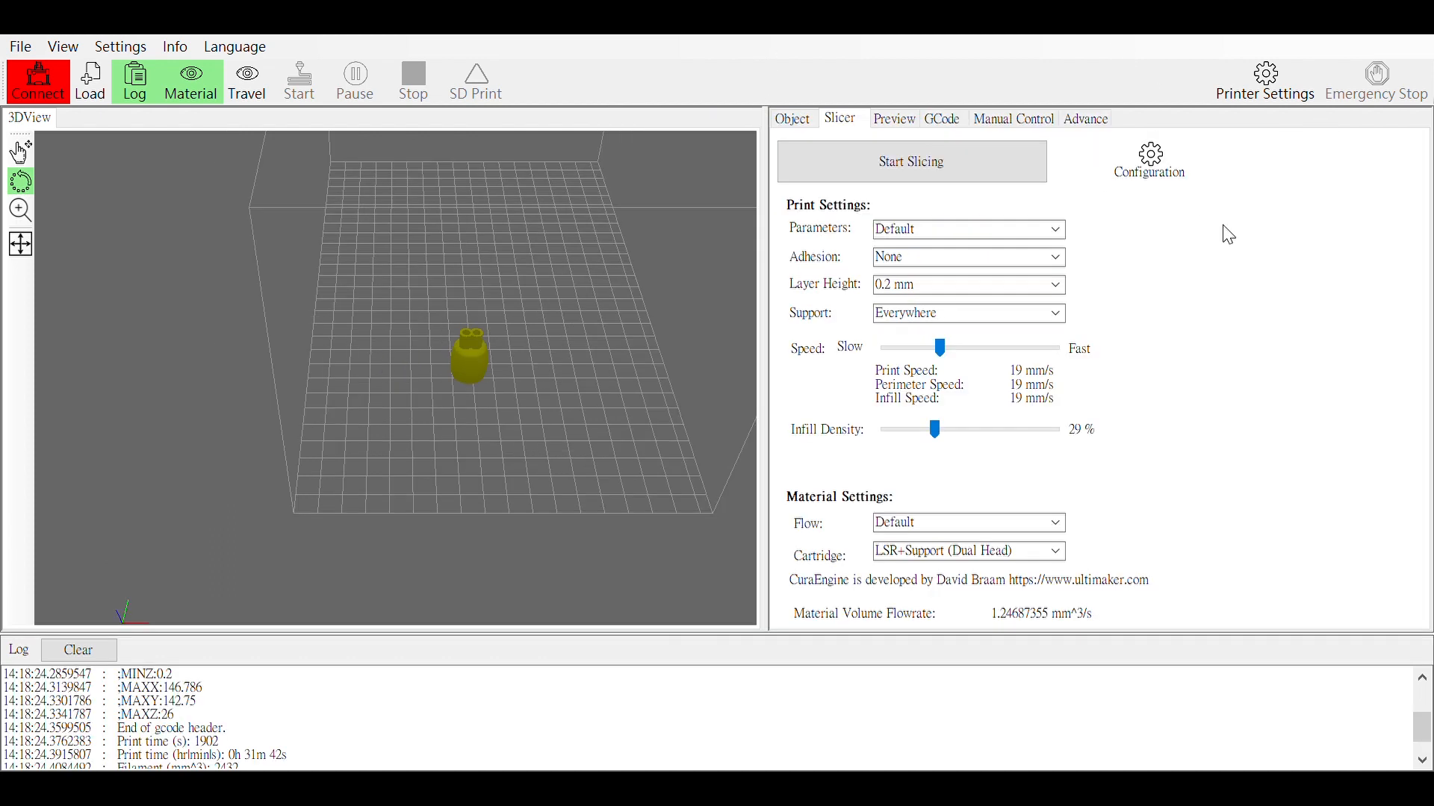
# Step: Open the CuraEngine configuration and examine the print profile's speed and quality, structure, extrusion, G-code and advanced settings
pyautogui.click(1141, 180)
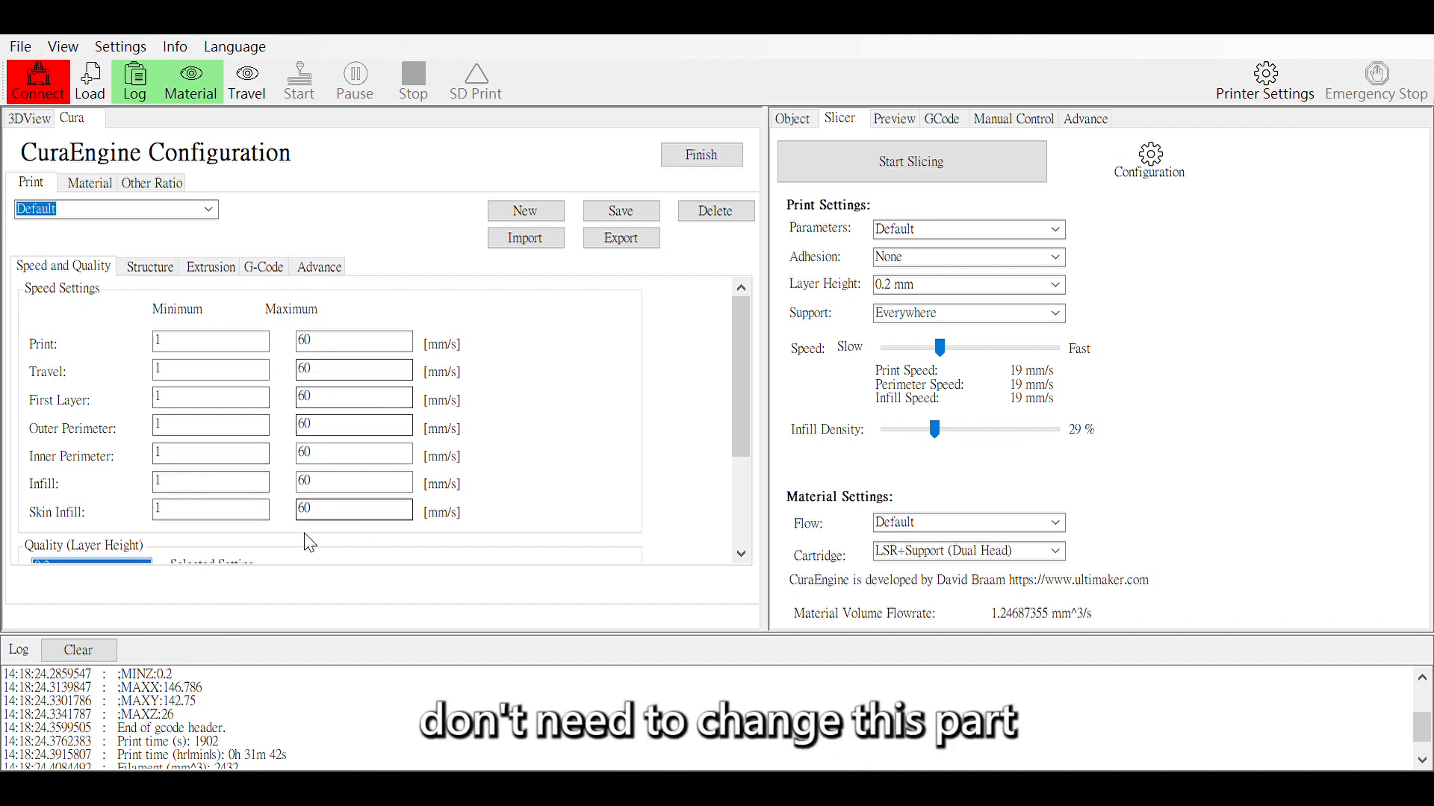
pyautogui.moveTo(743, 313)
pyautogui.mouseDown()
pyautogui.moveTo(751, 418)
pyautogui.moveTo(743, 312)
pyautogui.mouseUp()
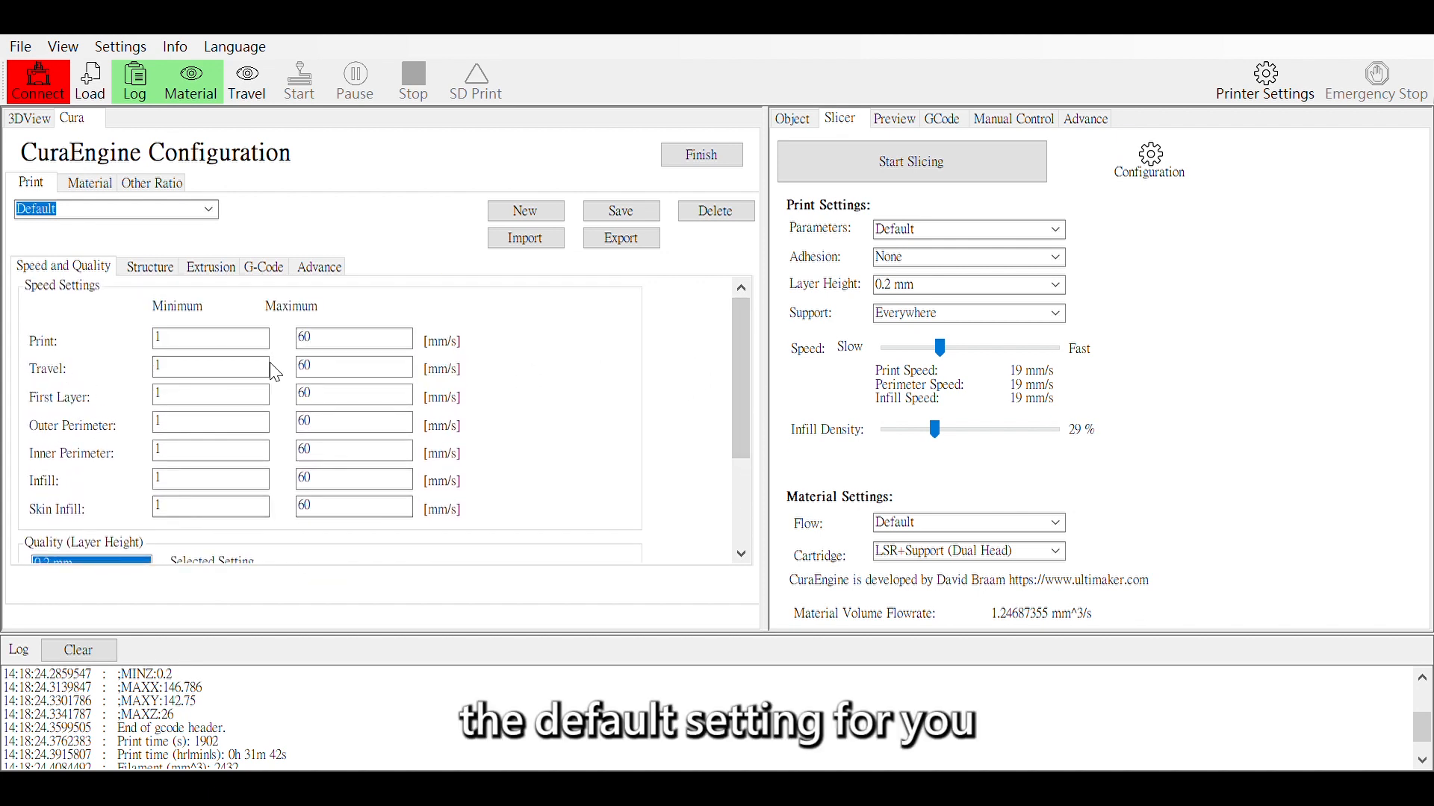
pyautogui.click(153, 269)
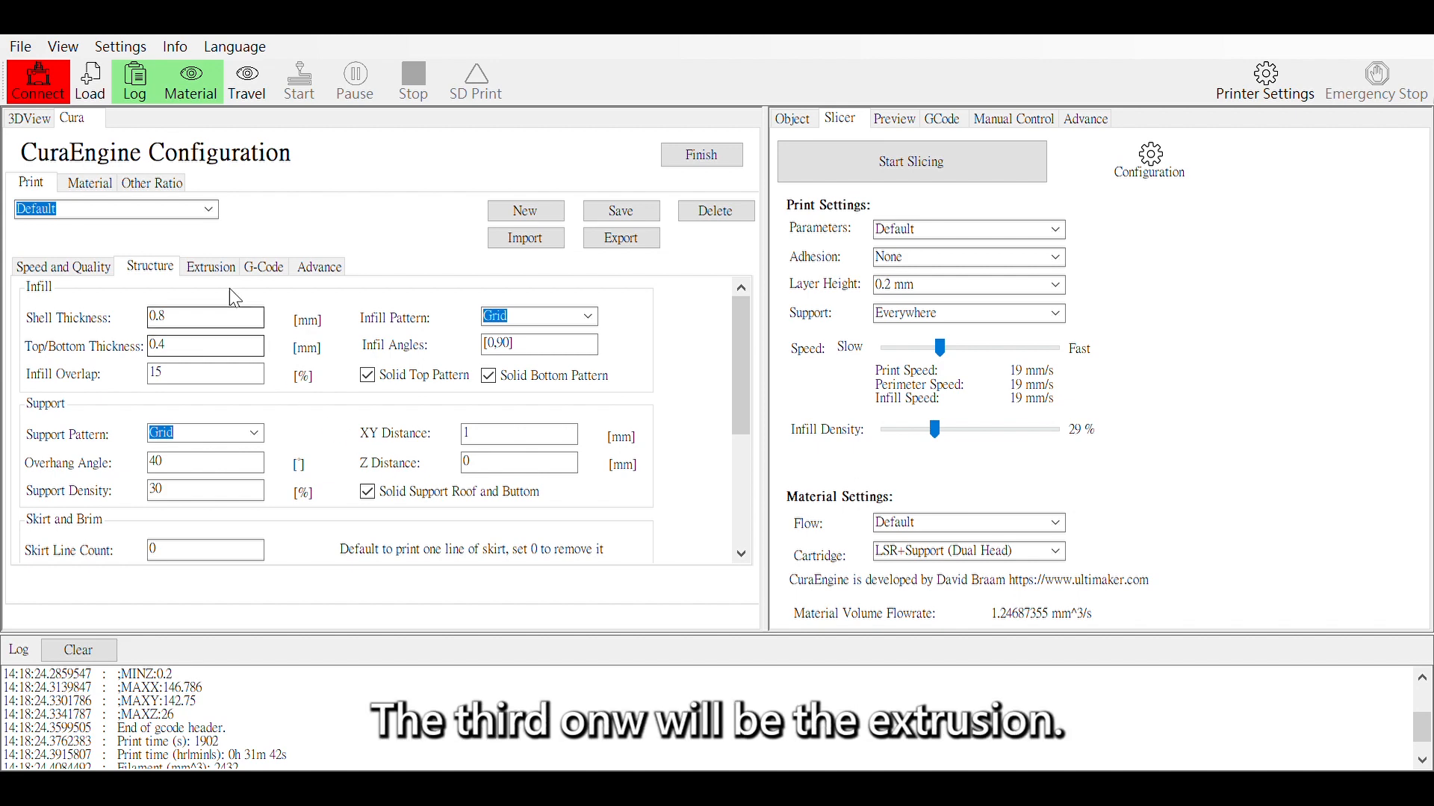
pyautogui.click(219, 269)
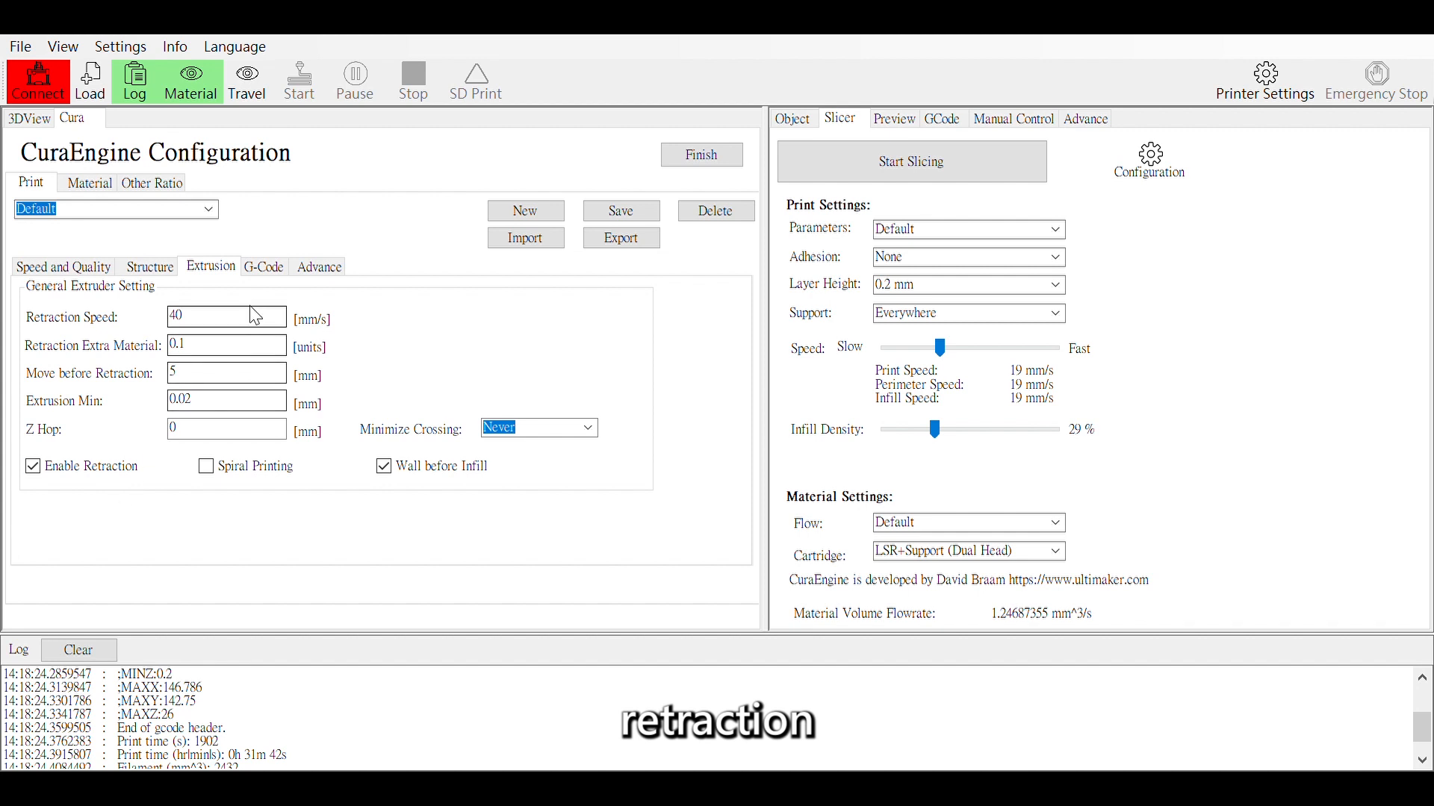
pyautogui.click(270, 273)
pyautogui.click(314, 268)
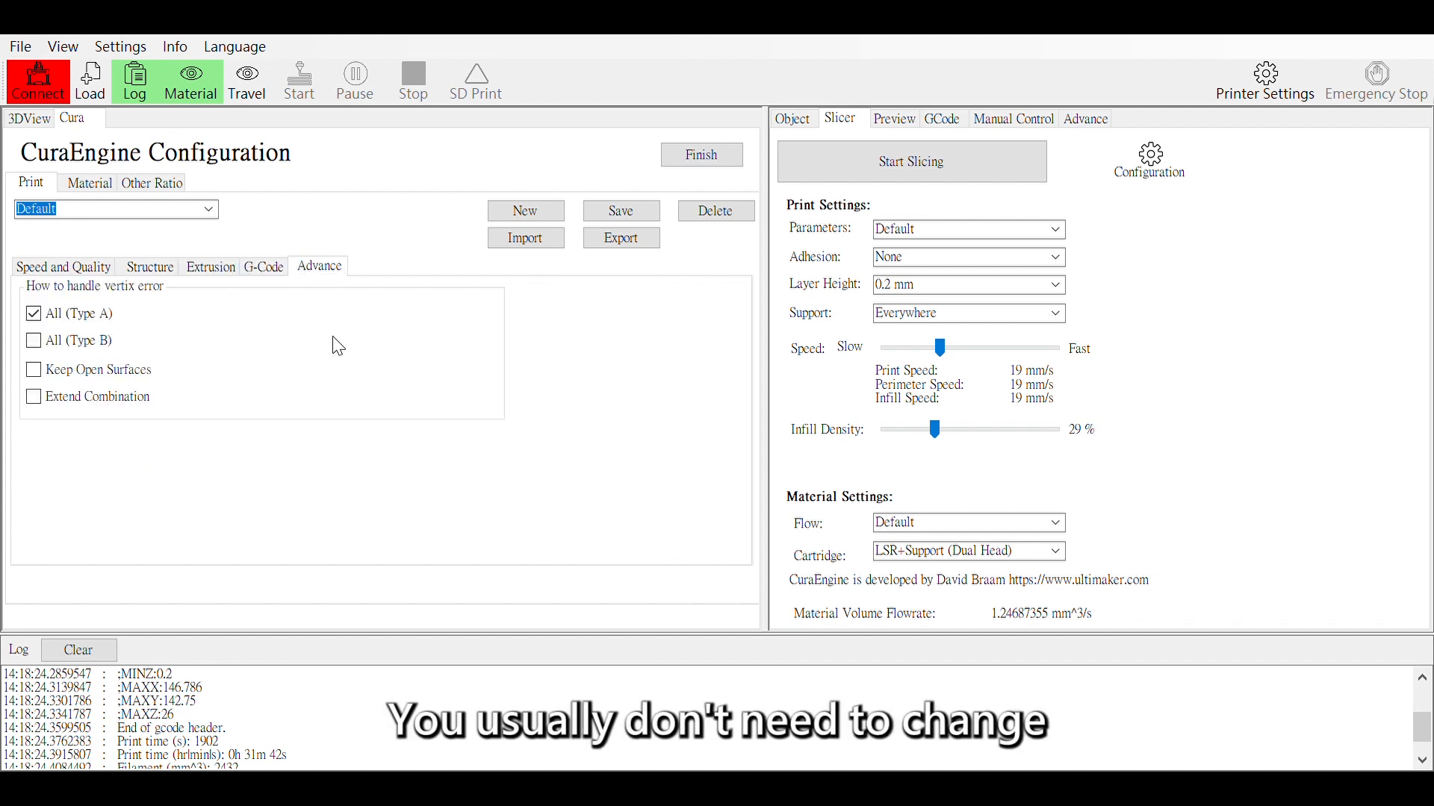
pyautogui.click(227, 275)
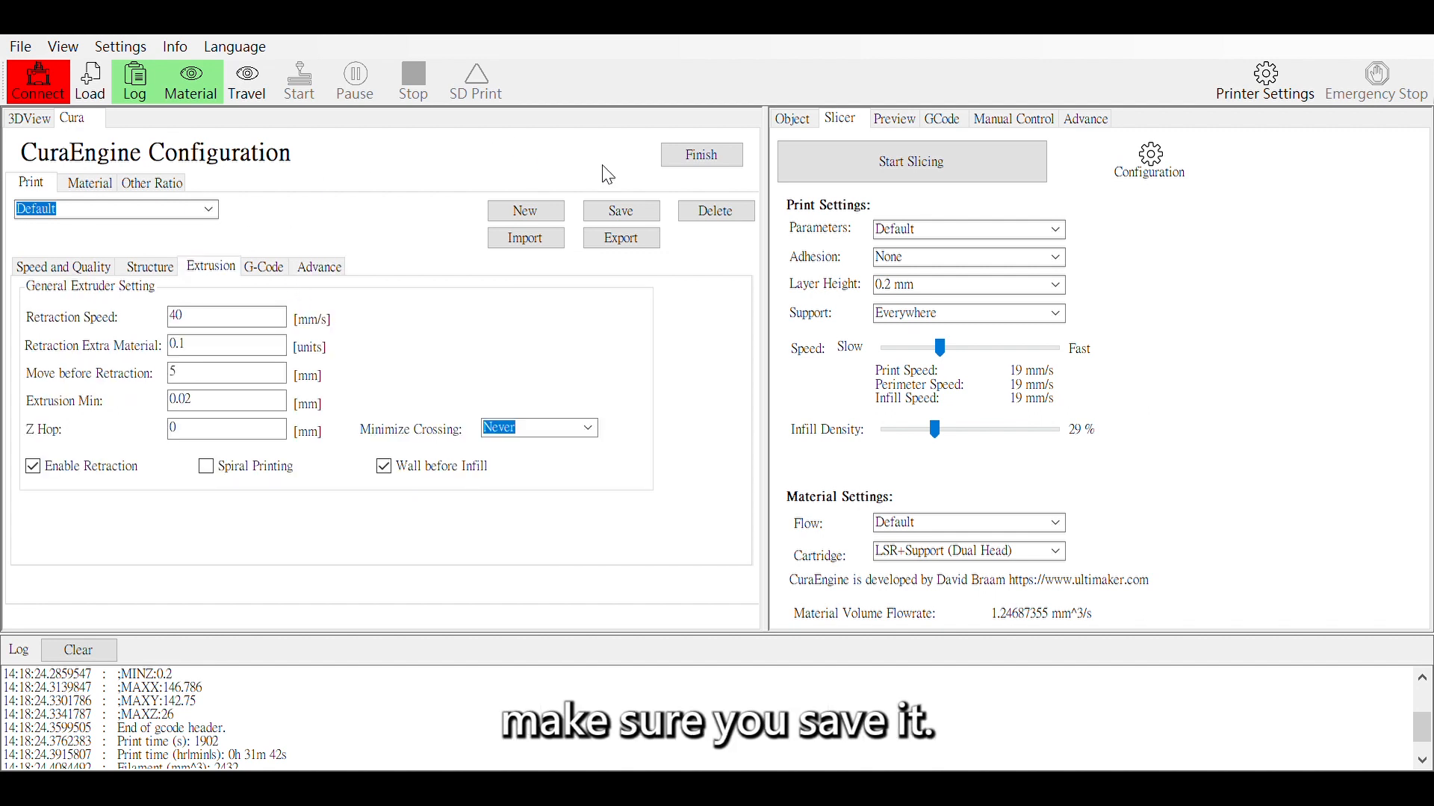
pyautogui.click(553, 218)
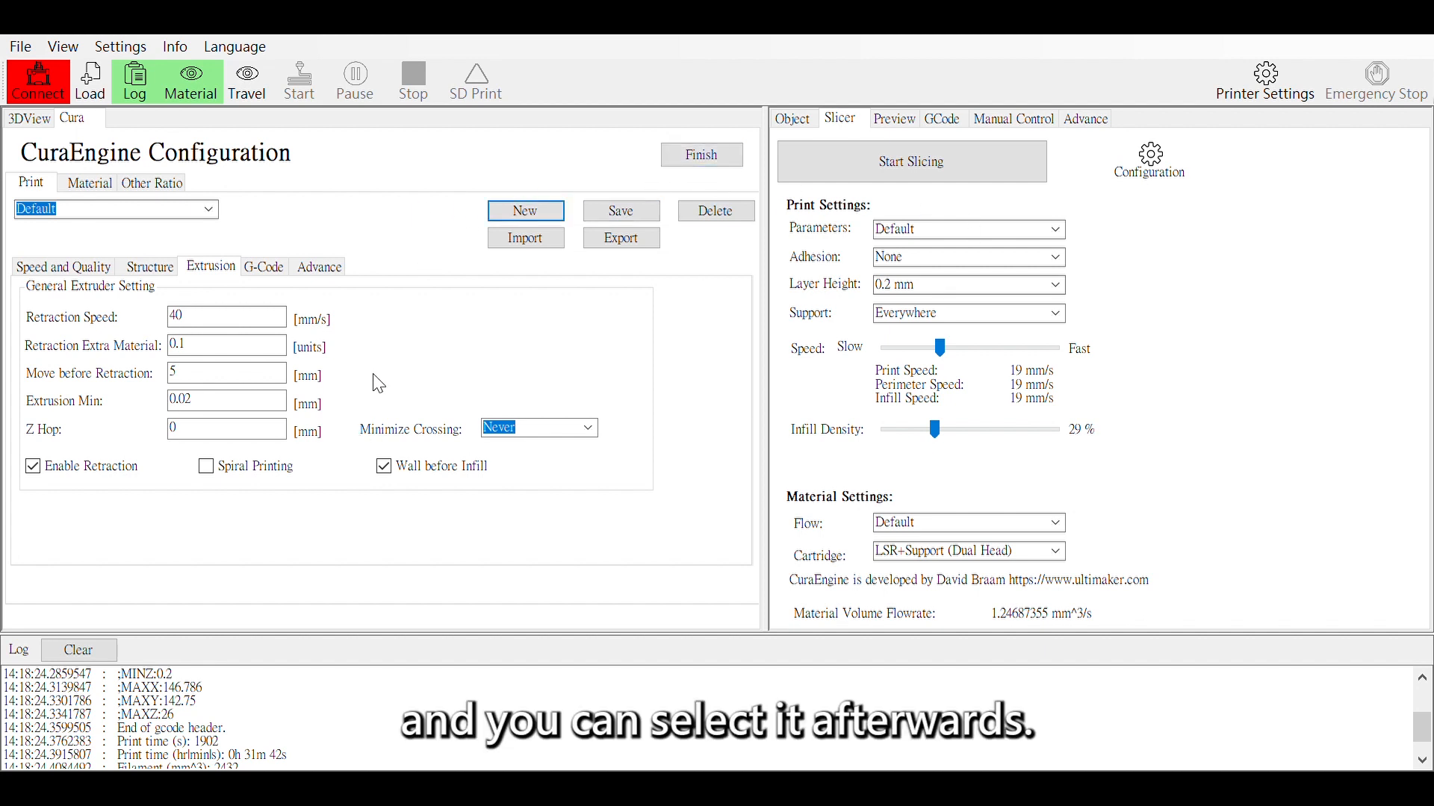
# Step: Choose the SIL50_70 material preset in the CuraEngine configuration, check the extruder ratios and finish the configuration
pyautogui.click(90, 188)
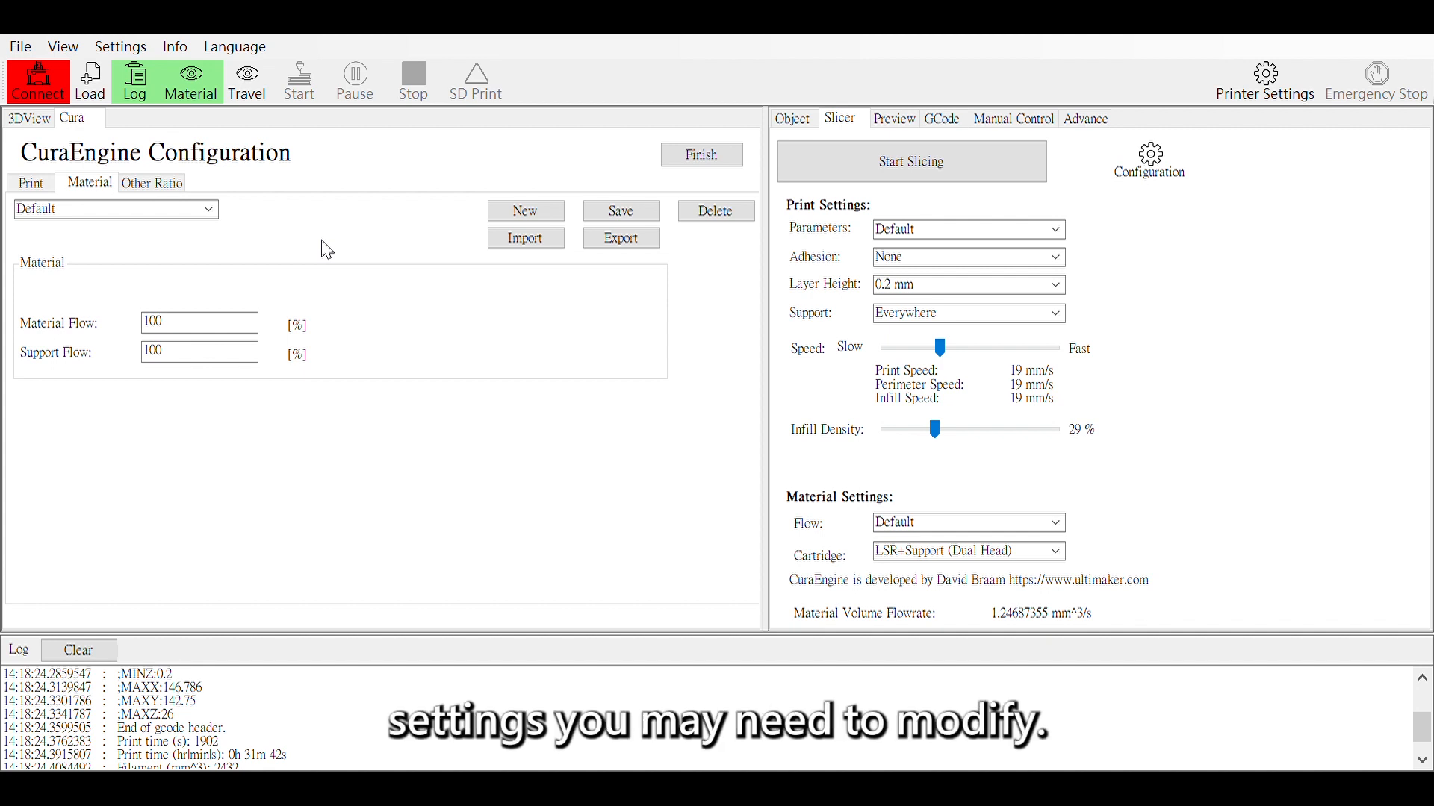
pyautogui.click(215, 214)
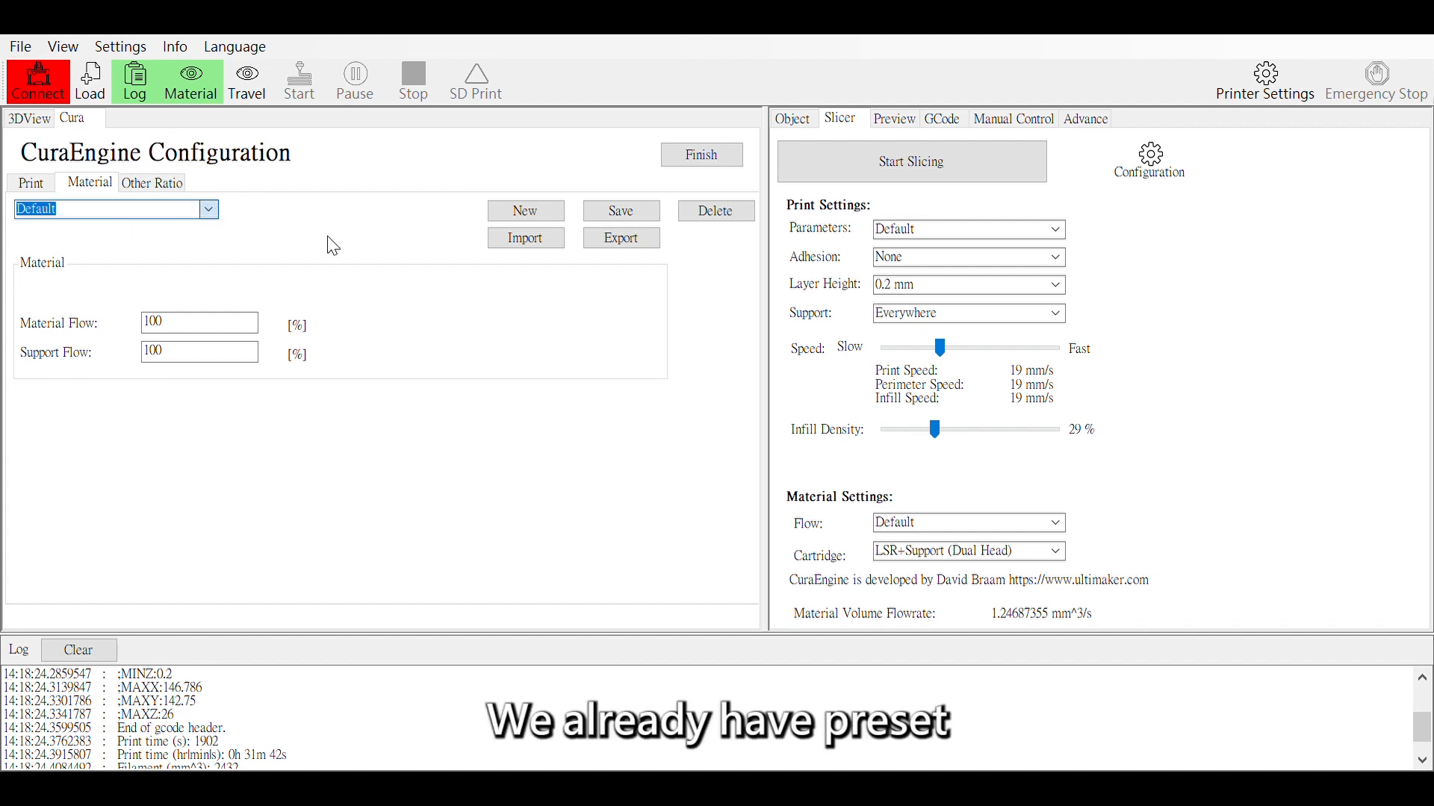
pyautogui.press('Down')
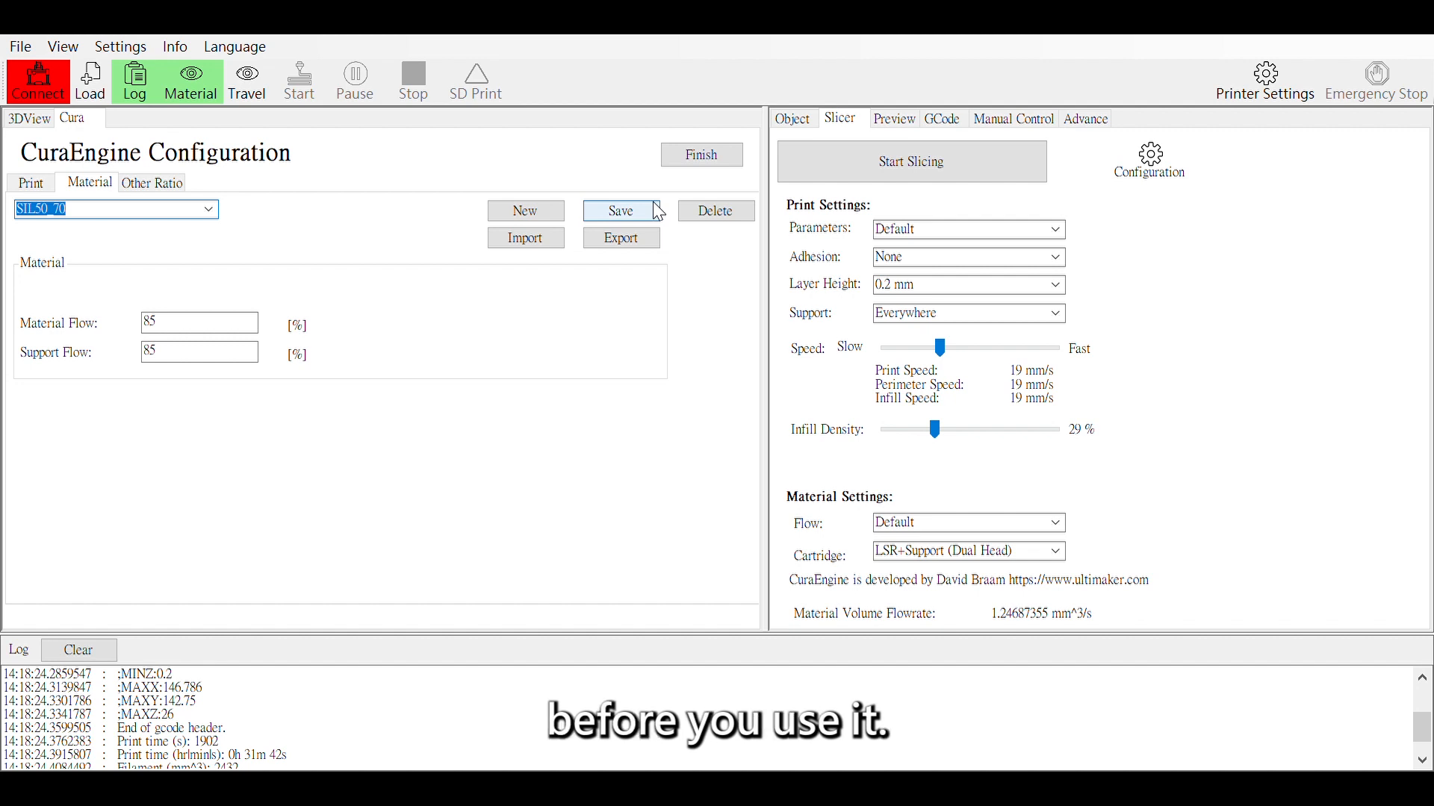
pyautogui.click(181, 189)
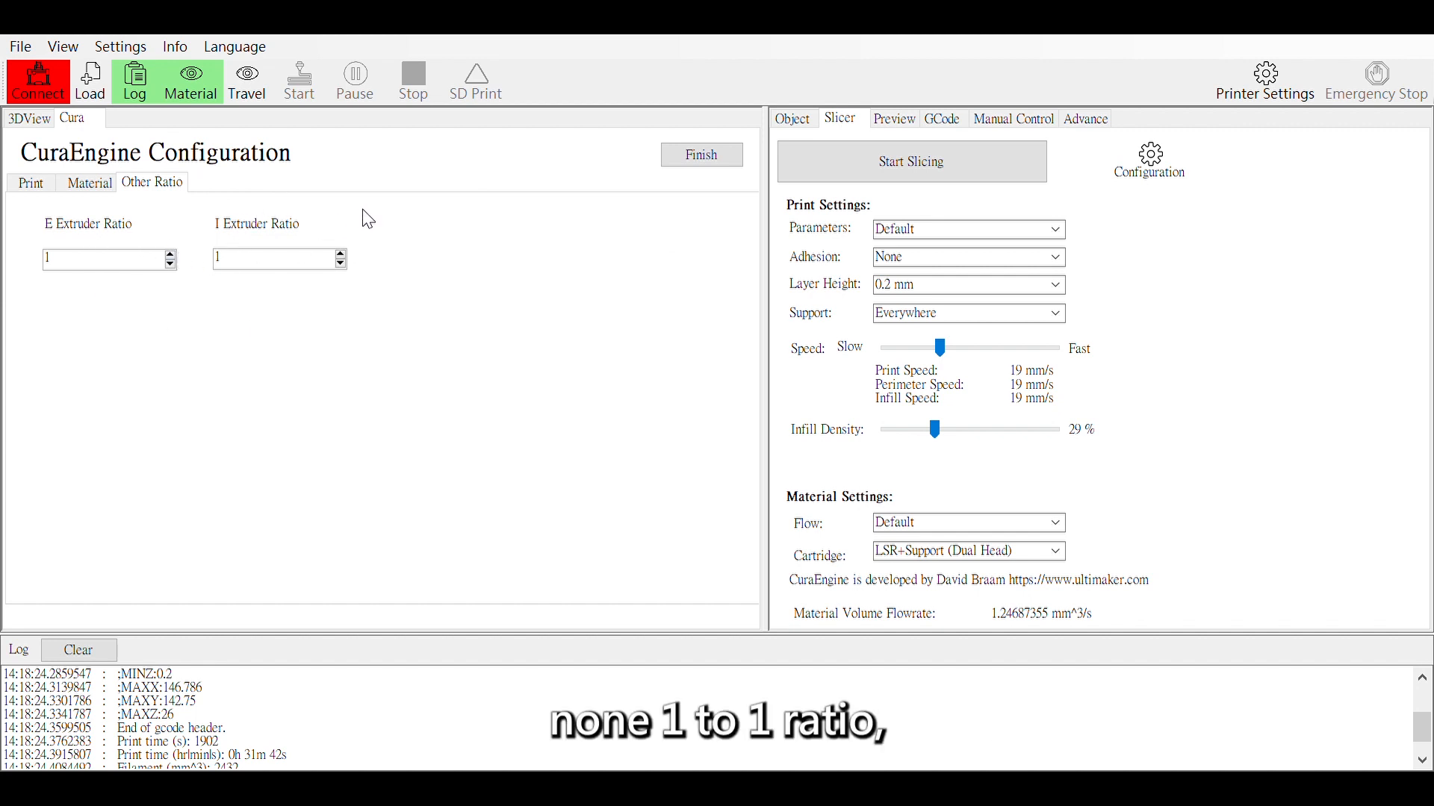
pyautogui.click(703, 155)
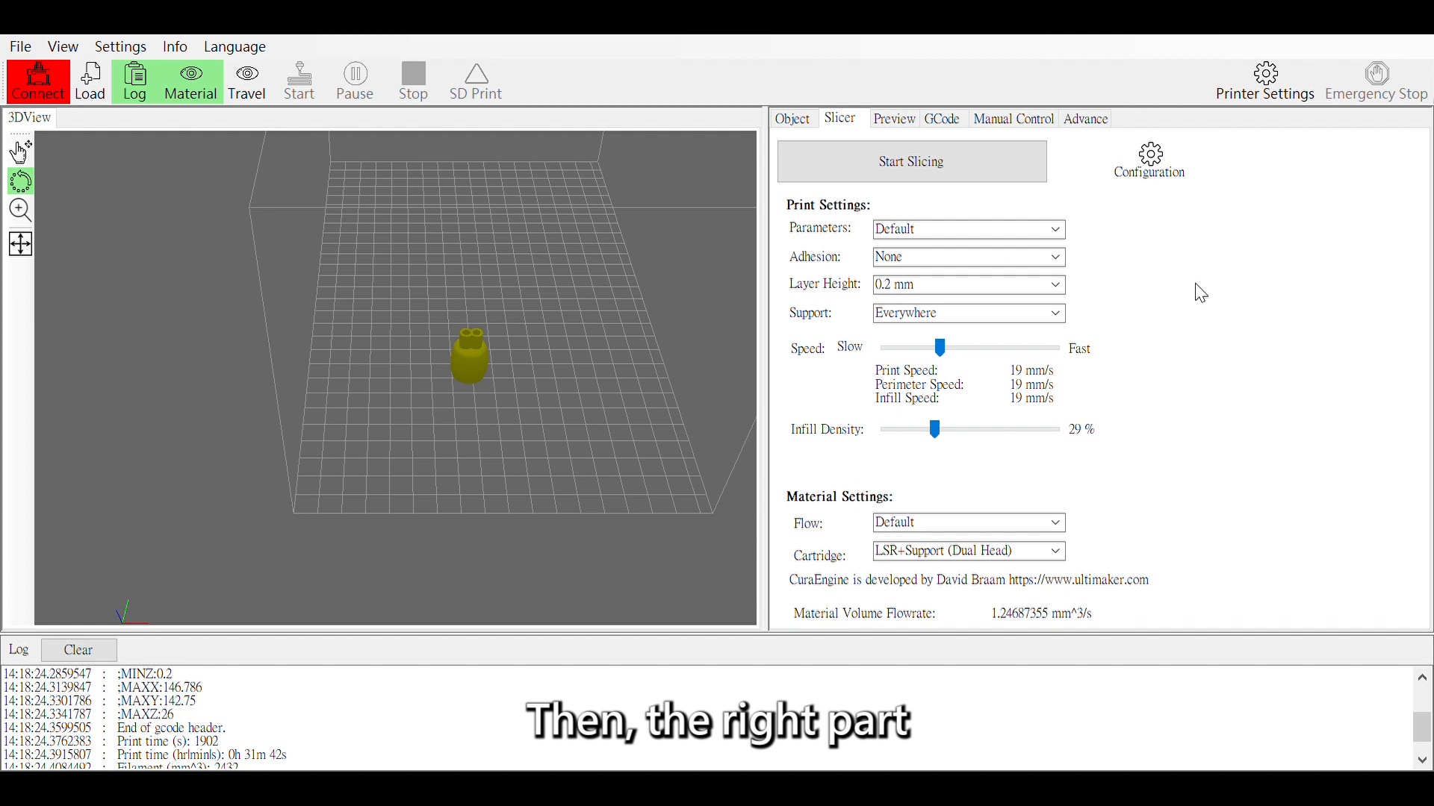
# Step: Keep the Default parameters and Everywhere support, and set the print speed to 20 mm/s and the infill density to 60%
pyautogui.click(1061, 231)
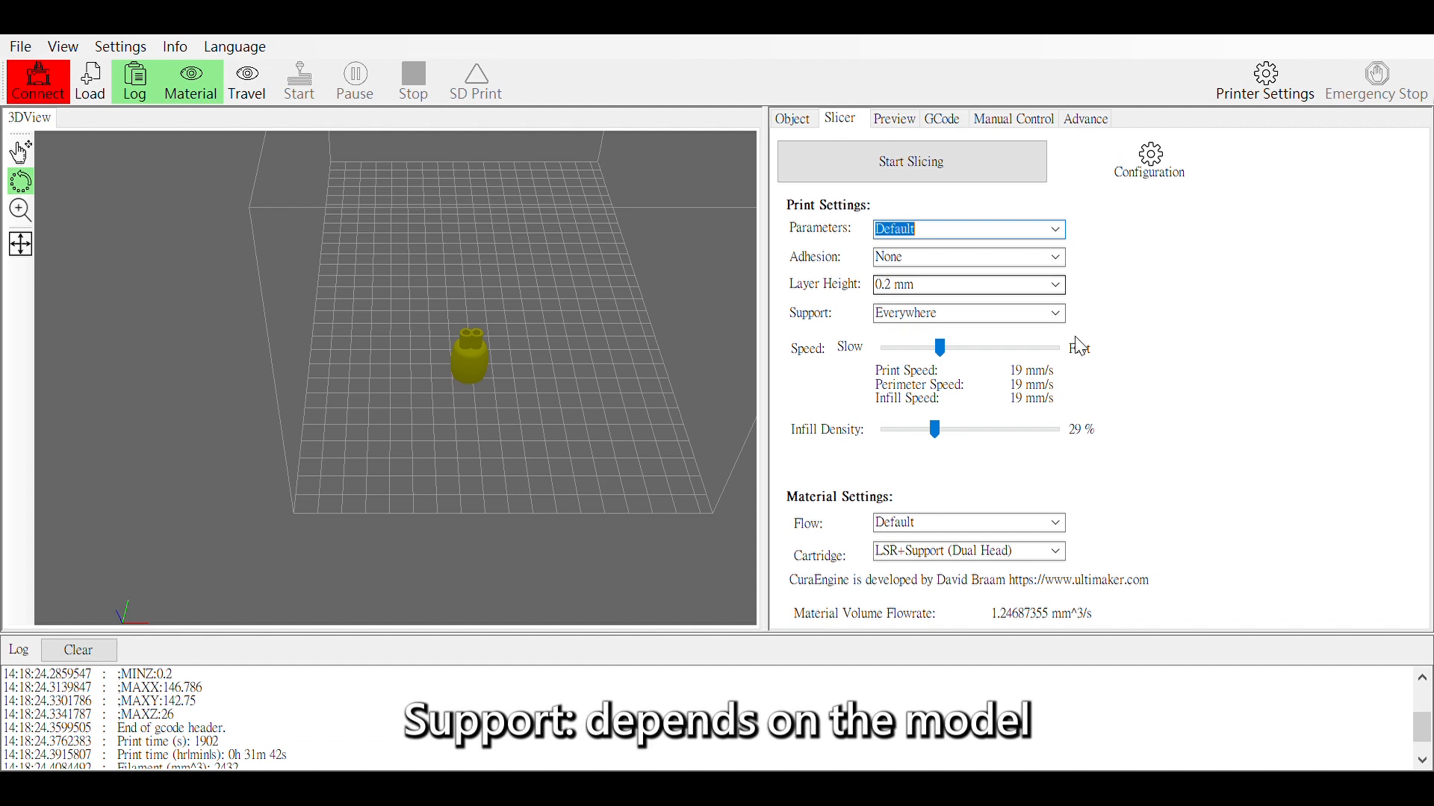
pyautogui.click(1059, 314)
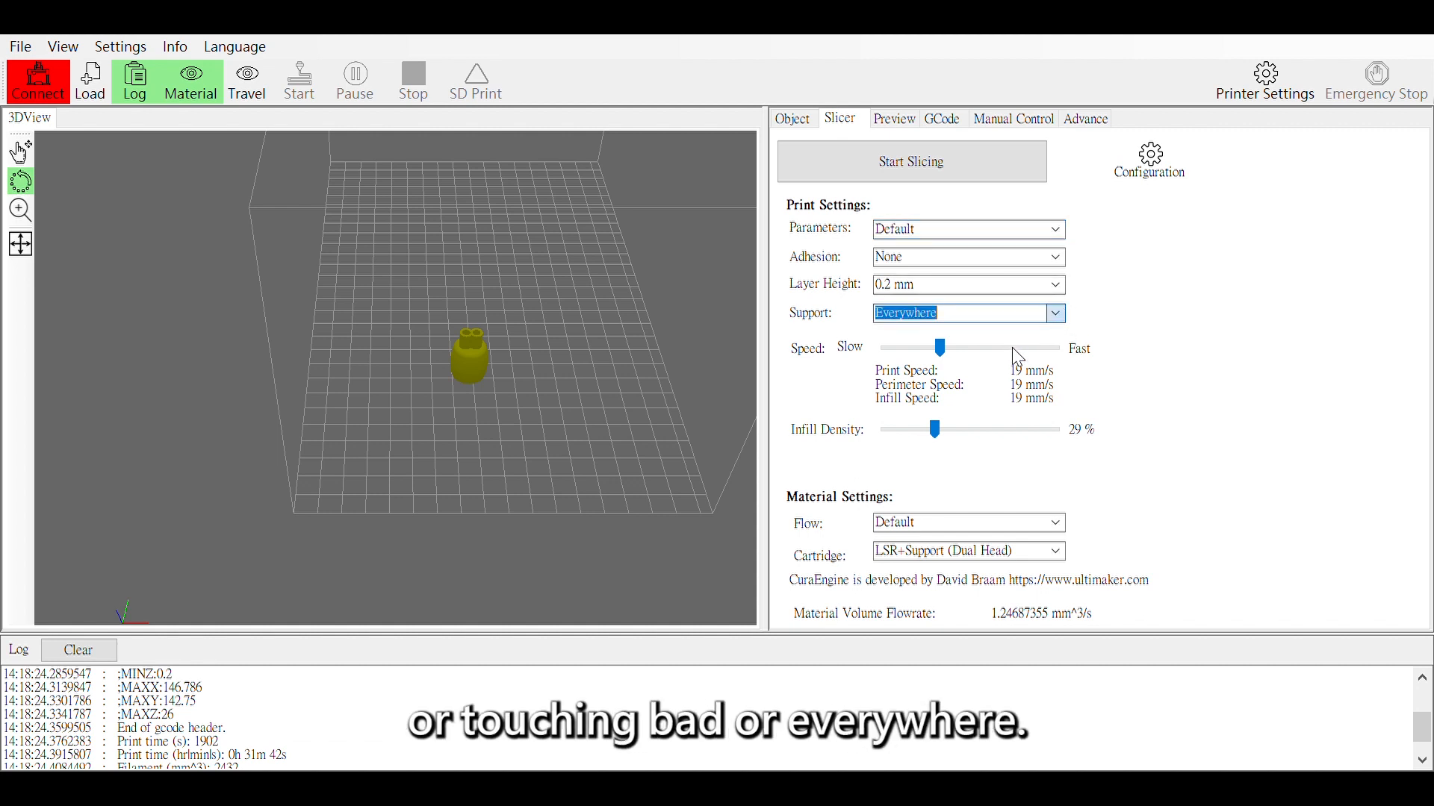
pyautogui.click(940, 351)
pyautogui.moveTo(939, 350)
pyautogui.mouseDown()
pyautogui.moveTo(952, 350)
pyautogui.moveTo(940, 352)
pyautogui.mouseUp()
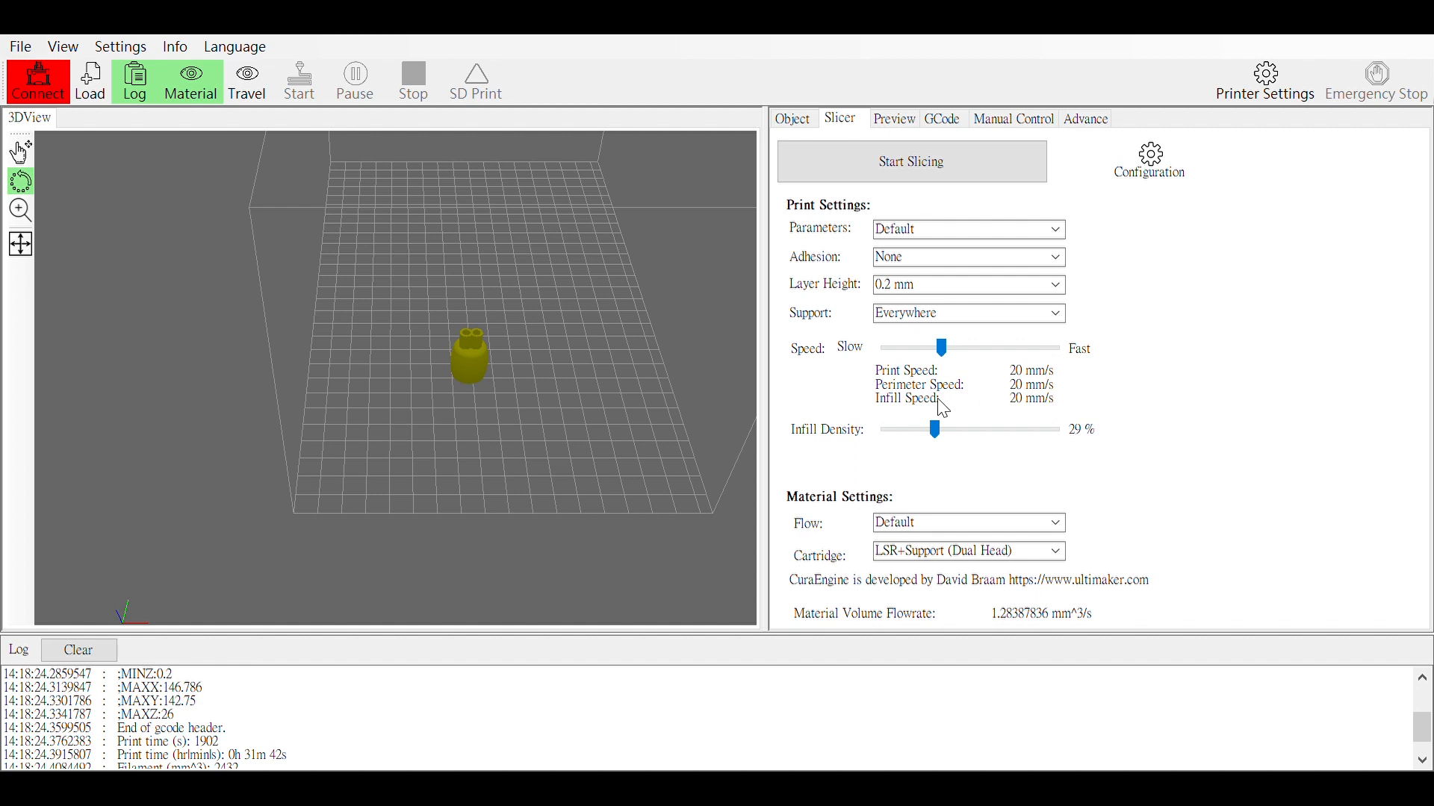
pyautogui.moveTo(933, 431); pyautogui.dragTo(990, 431)
# Step: Set the material flow to SIL50_70 and keep the LSR+Support (Dual Head) cartridge
pyautogui.click(1056, 524)
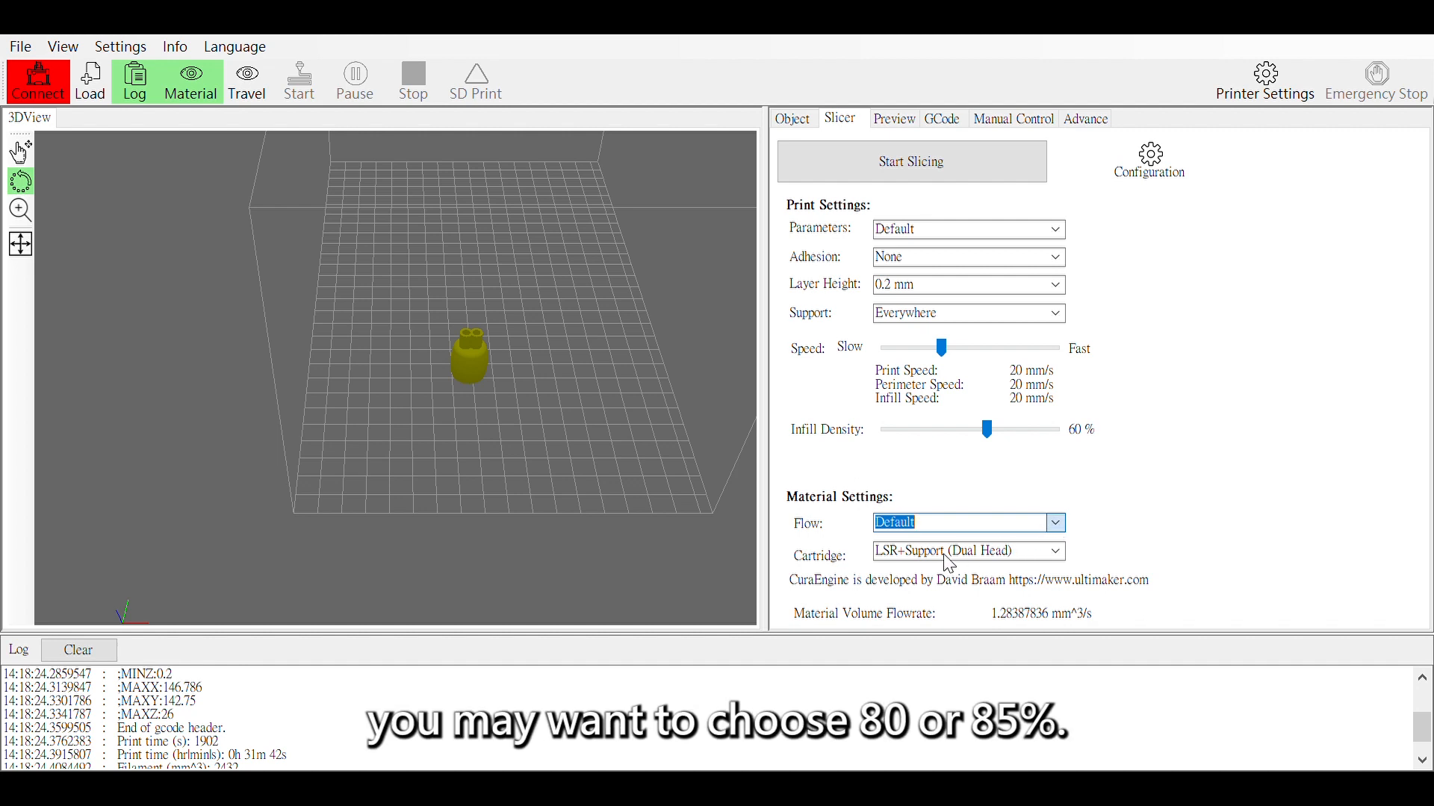
pyautogui.press('Down')
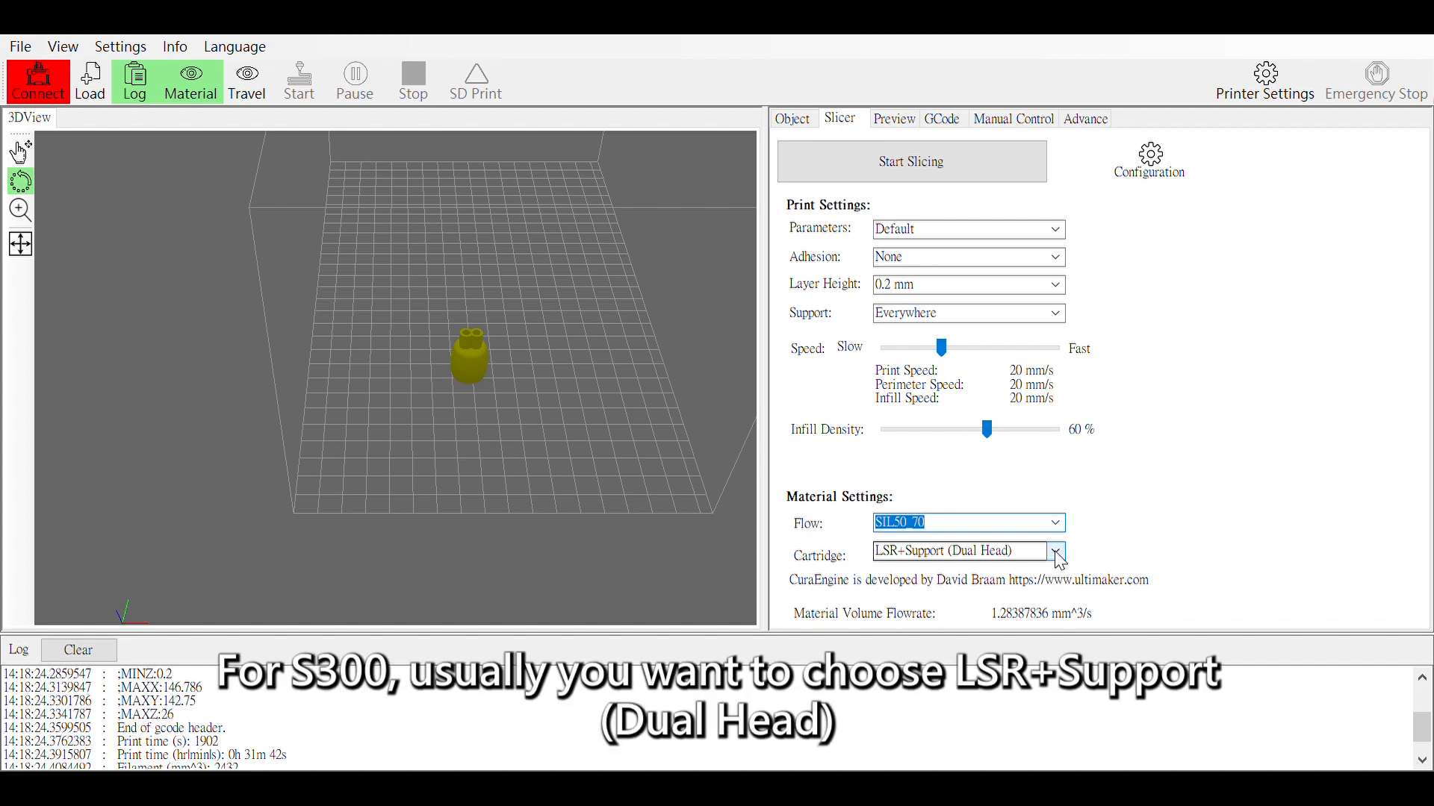
pyautogui.click(1058, 552)
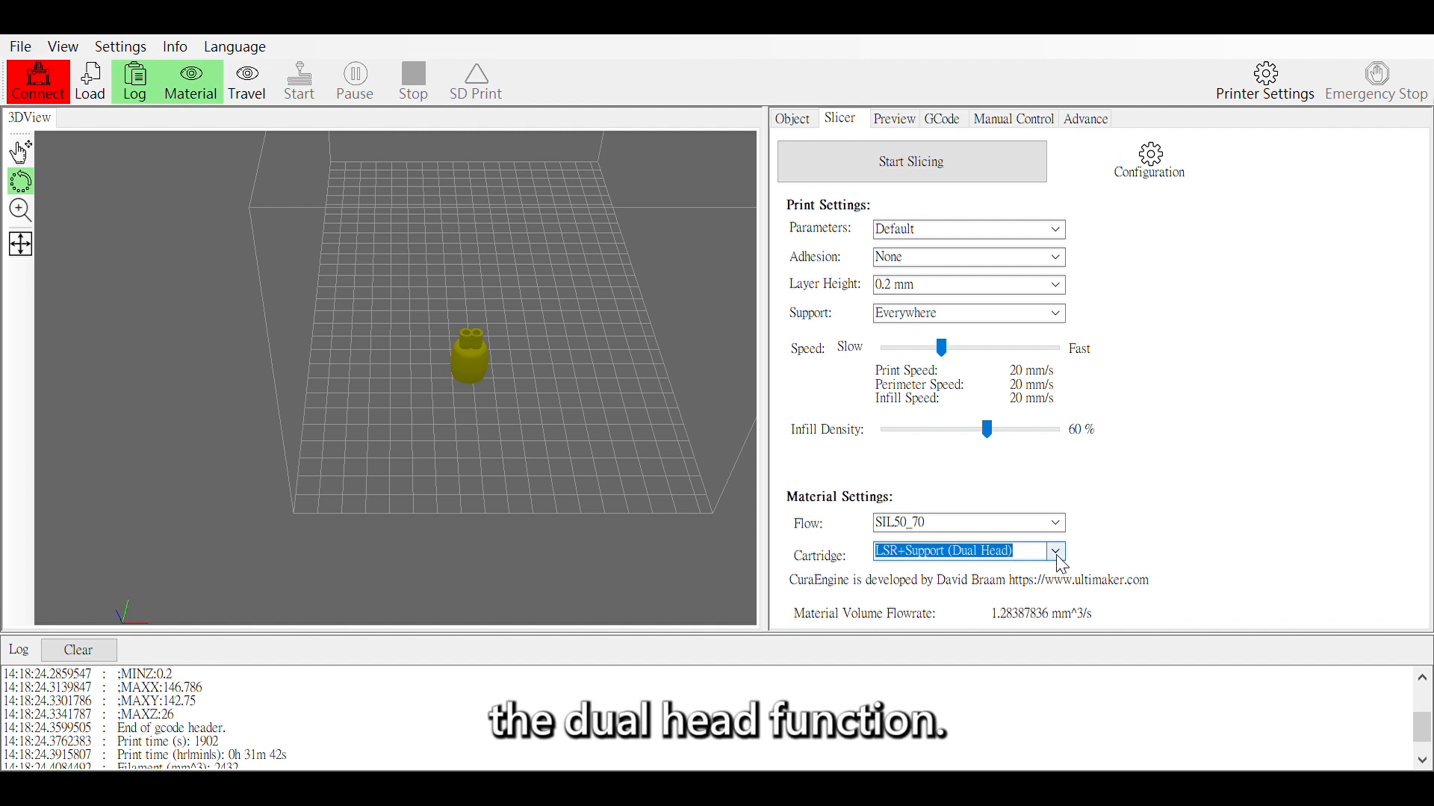
# Step: Return from the preview to the slicer settings and slice the Adapter model again
pyautogui.click(900, 124)
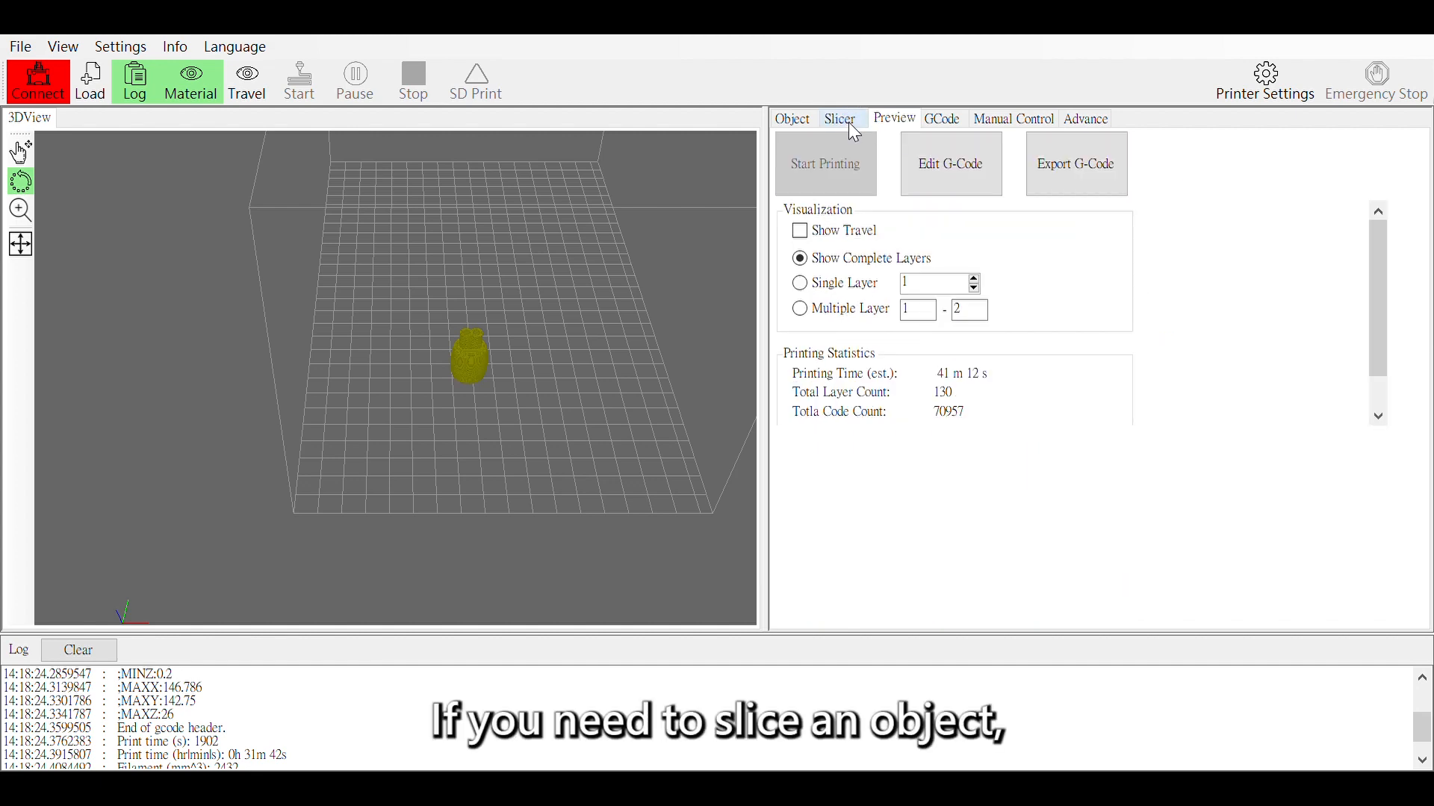
pyautogui.click(849, 122)
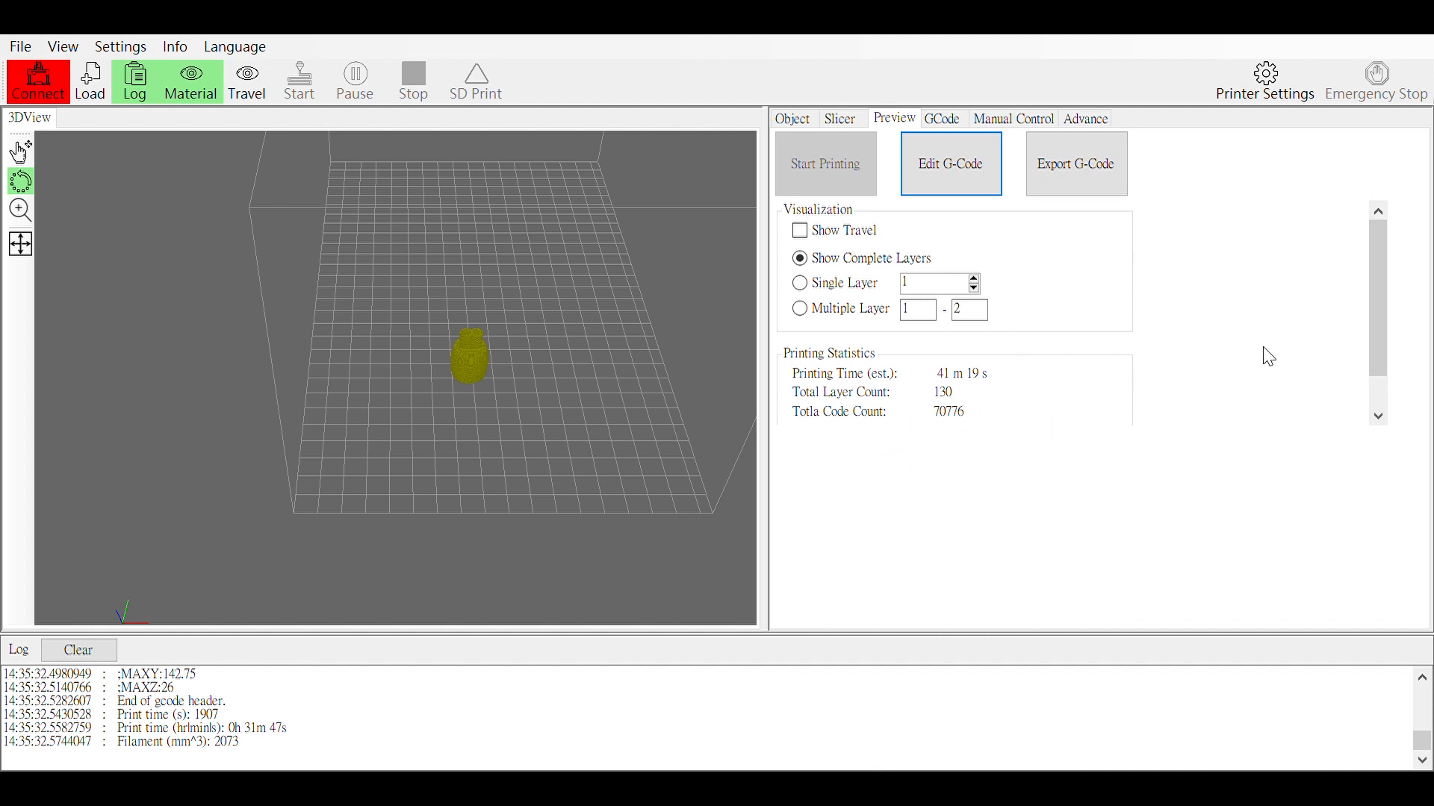
# Step: Review the printing time, layer count and material consumption statistics, and open the sliced model's G-code for editing
pyautogui.scroll(-1, 1378, 316)
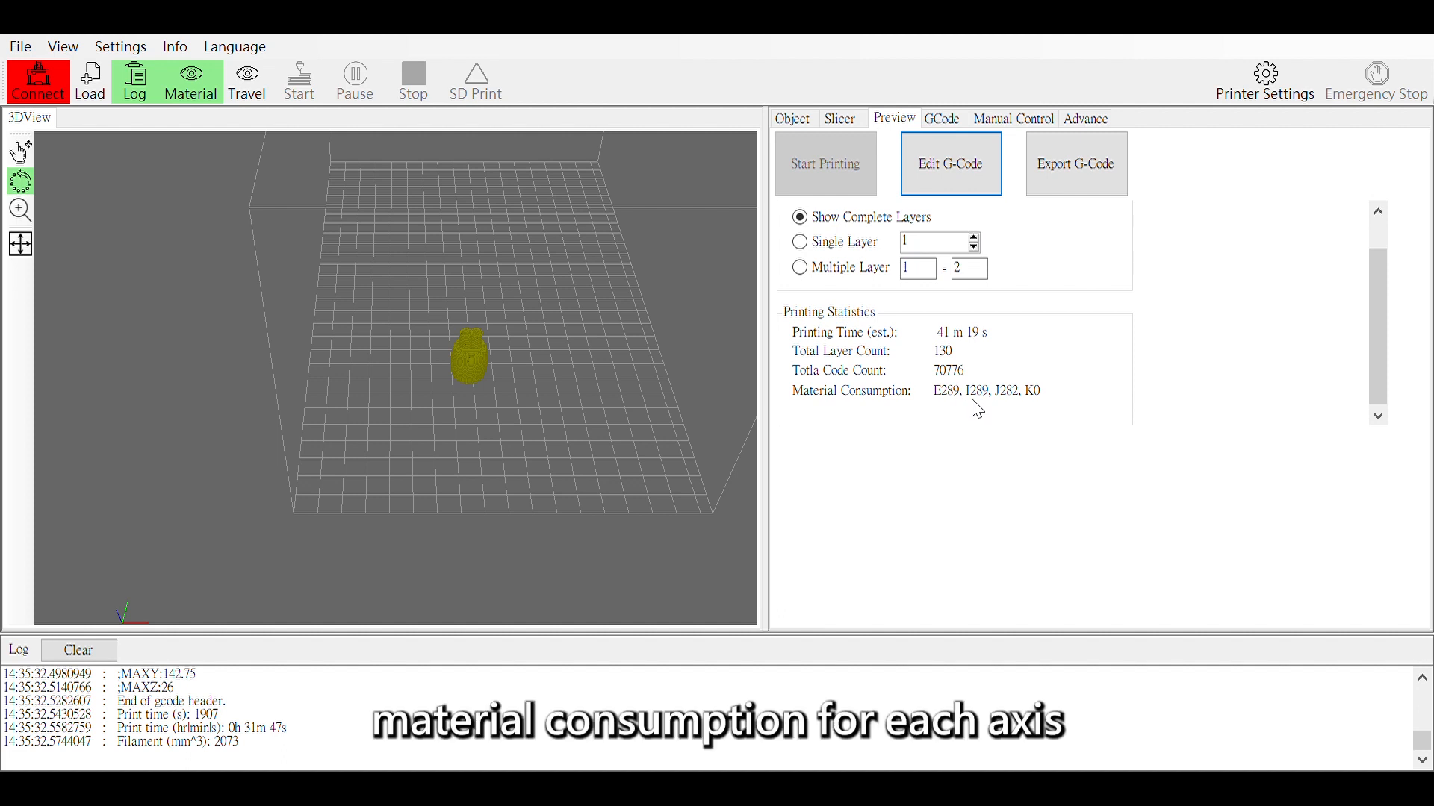
pyautogui.moveTo(1379, 308); pyautogui.dragTo(1374, 251)
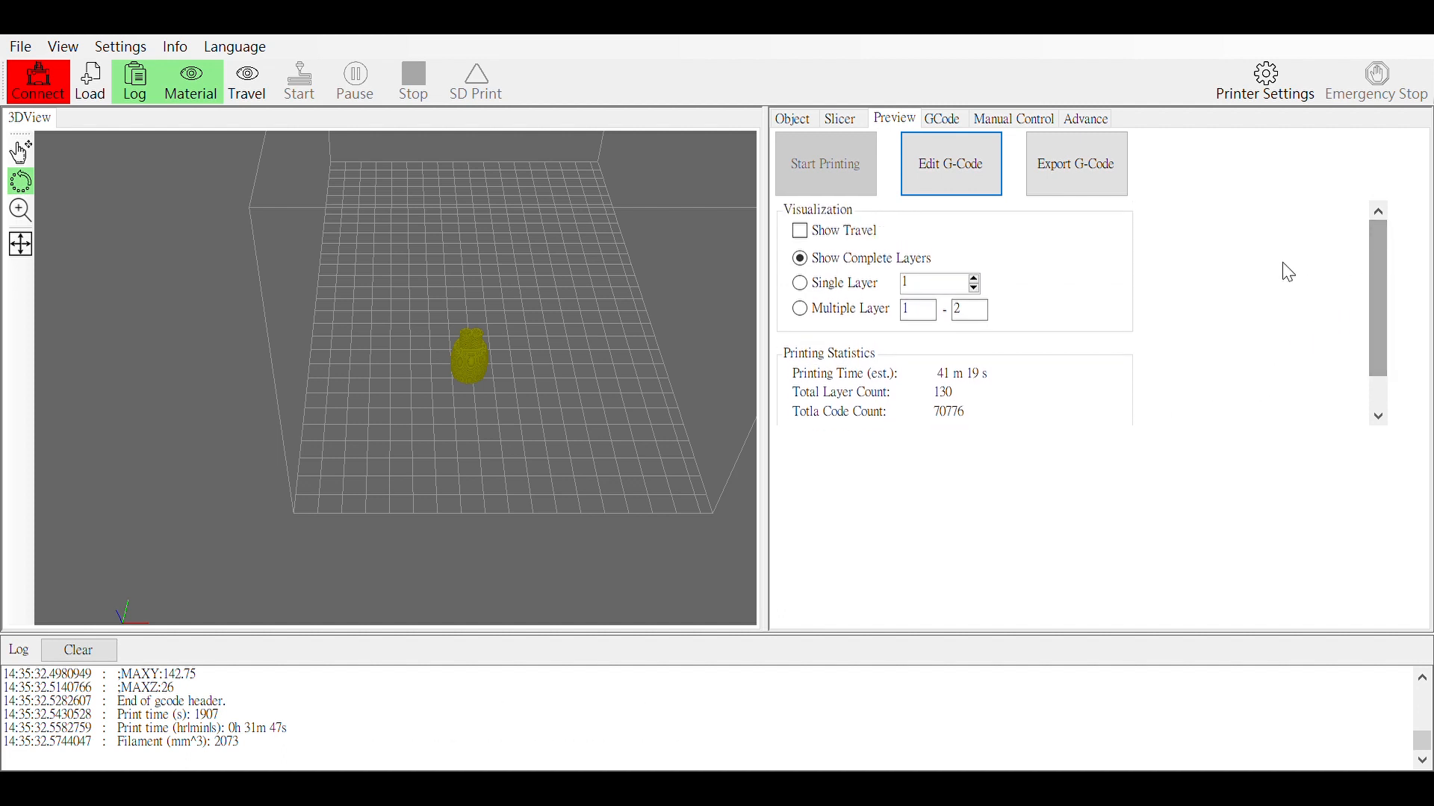
pyautogui.click(951, 177)
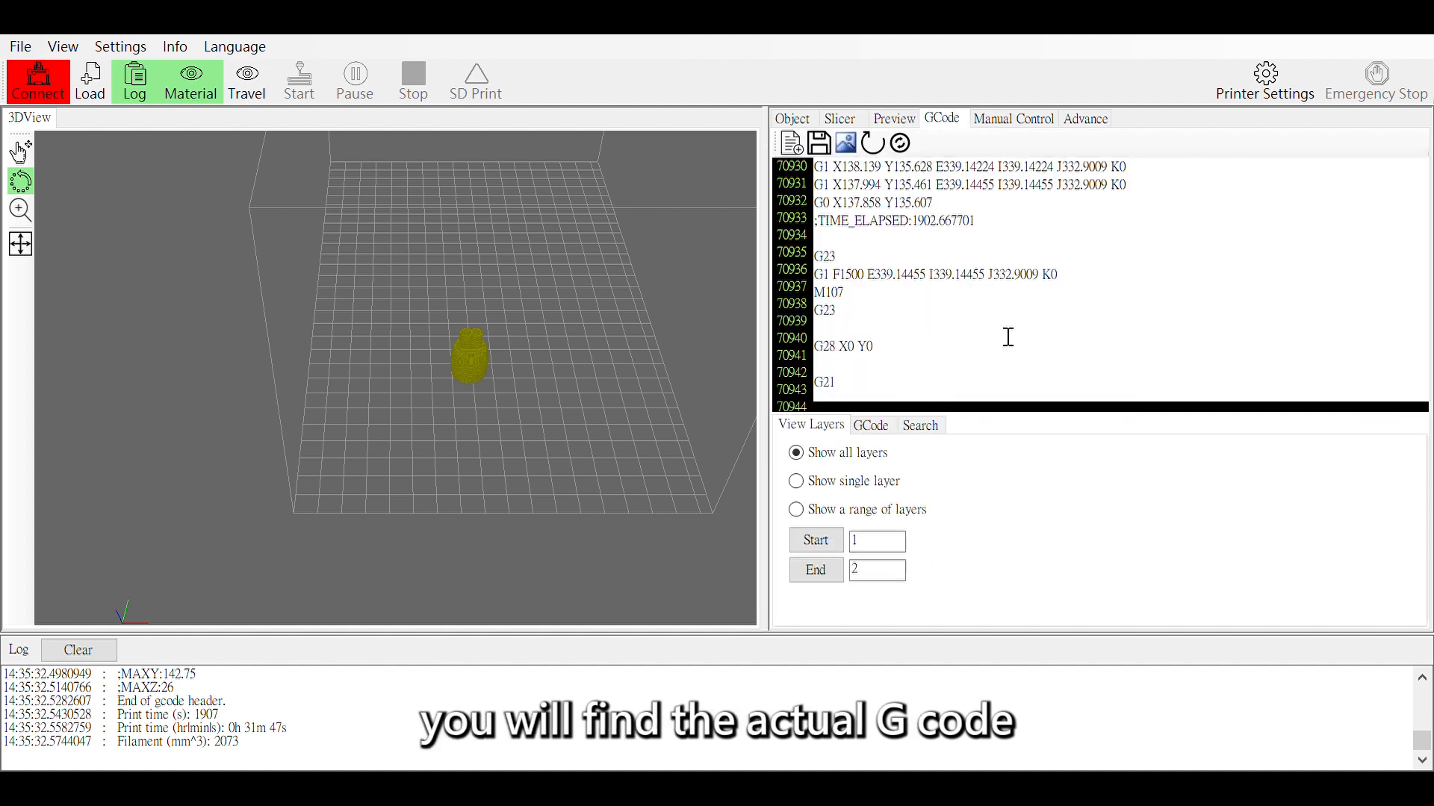